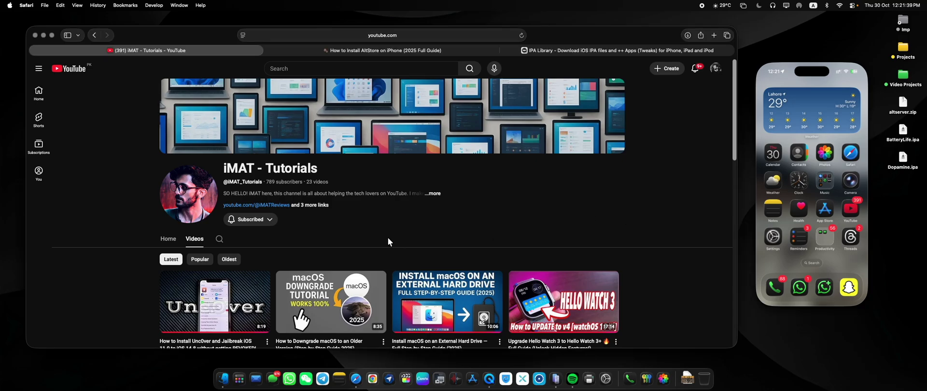
# - Check the iPhone's Software Update page in Settings and return to the home screen
pyautogui.click(769, 236)
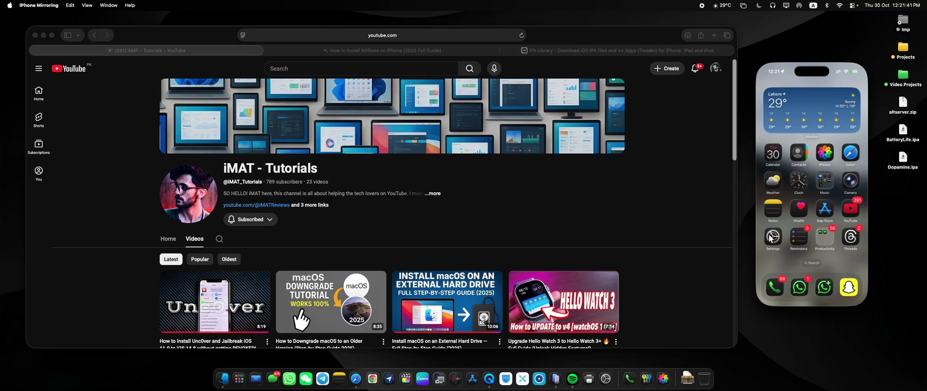
pyautogui.click(772, 235)
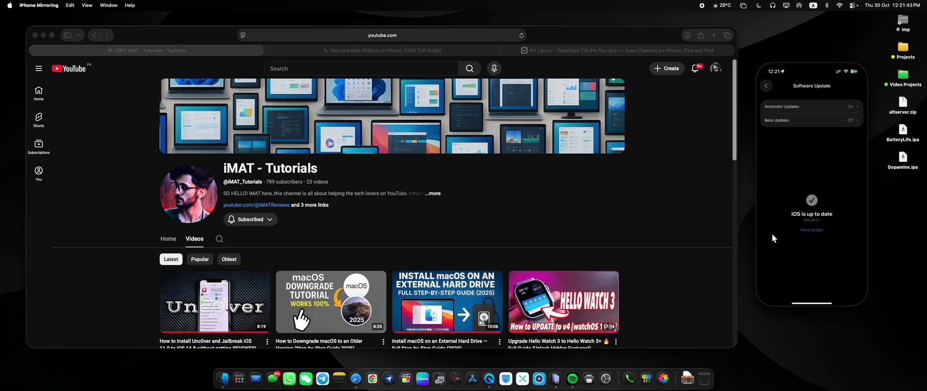
pyautogui.click(764, 88)
pyautogui.click(764, 88)
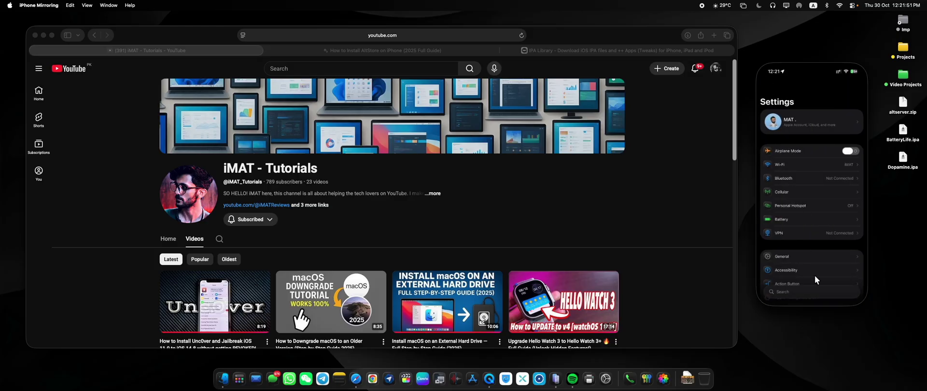
pyautogui.click(812, 303)
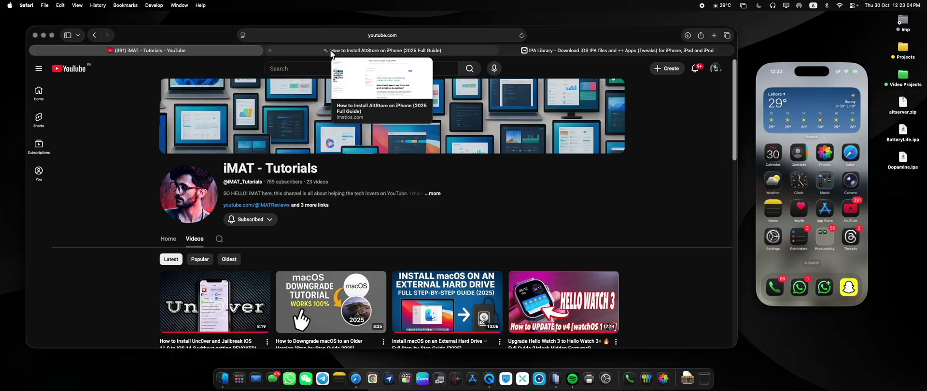
# - Review the requirements and the Step 1 AltServer setup instructions in the How to Install AltStore on iPhone guide
pyautogui.click(386, 50)
pyautogui.scroll(-5, 384, 243)
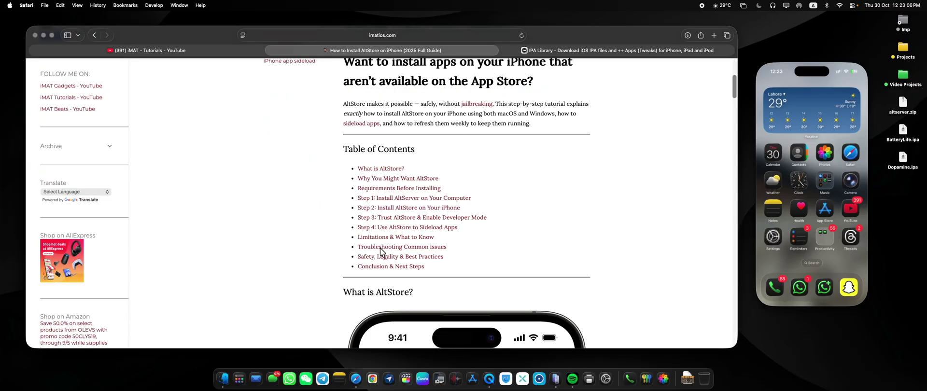
pyautogui.click(416, 188)
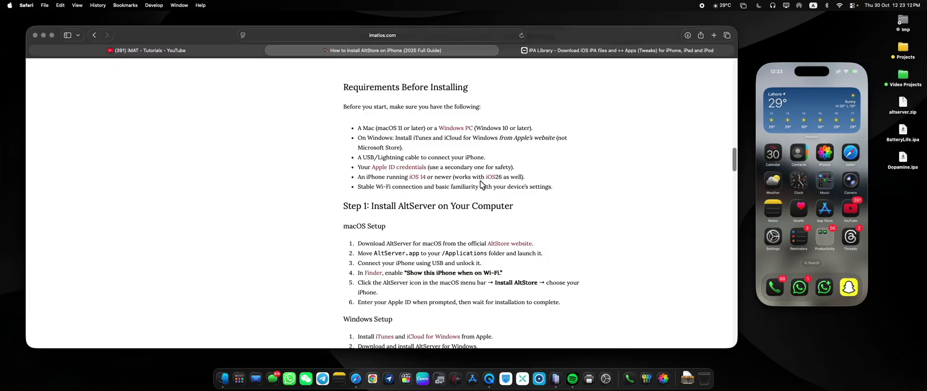
pyautogui.moveTo(491, 177); pyautogui.dragTo(496, 178)
pyautogui.scroll(-3, 393, 156)
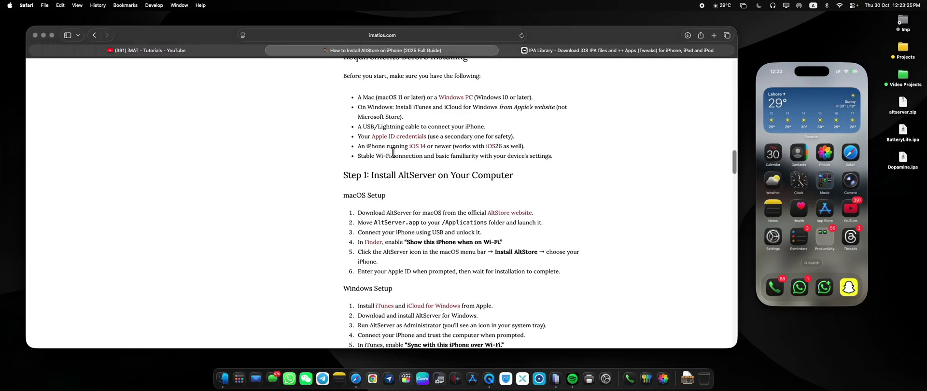
pyautogui.scroll(-2, 348, 236)
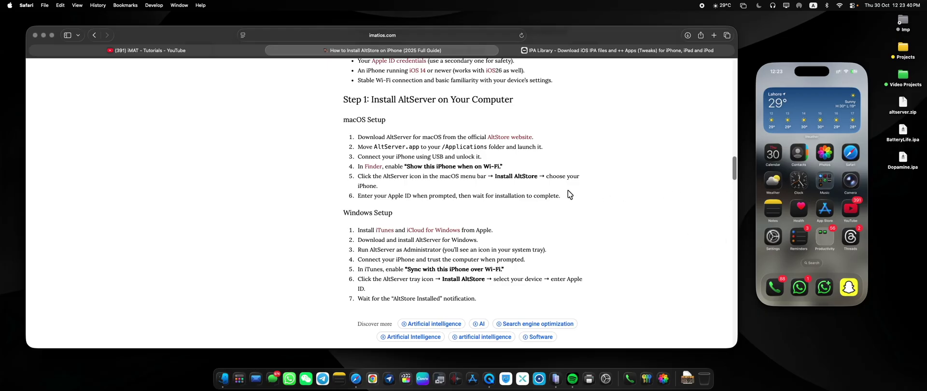
# - Open the official AltStore website from the guide's macOS Setup section and find the AltServer downloads
pyautogui.click(501, 140)
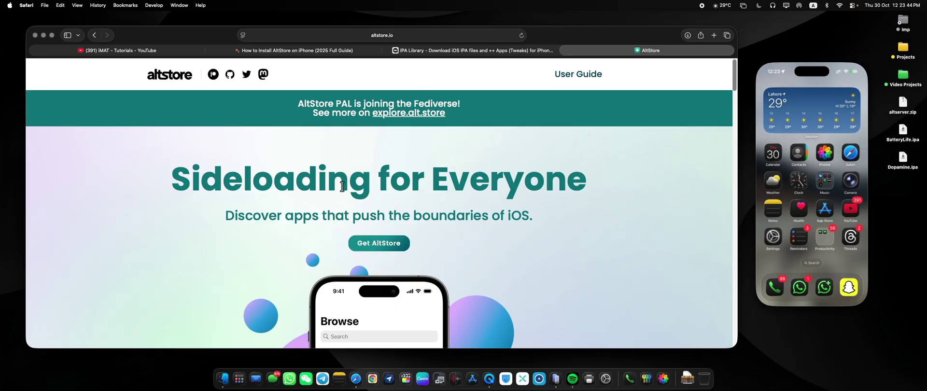
pyautogui.scroll(-1, 342, 187)
pyautogui.scroll(-10, 381, 220)
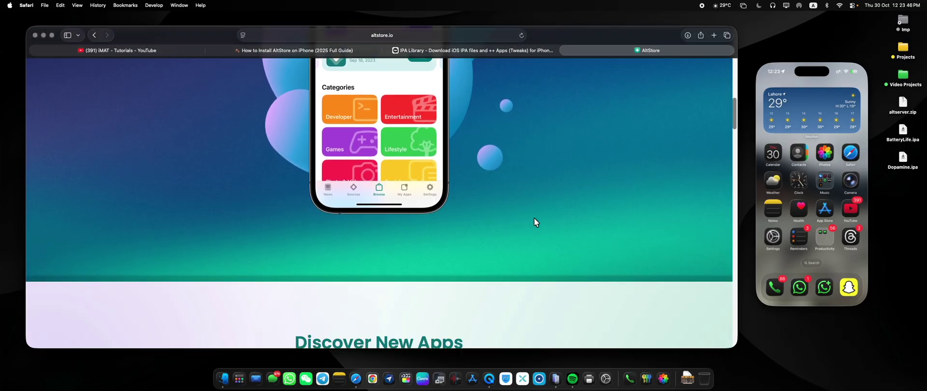
pyautogui.scroll(-10, 450, 251)
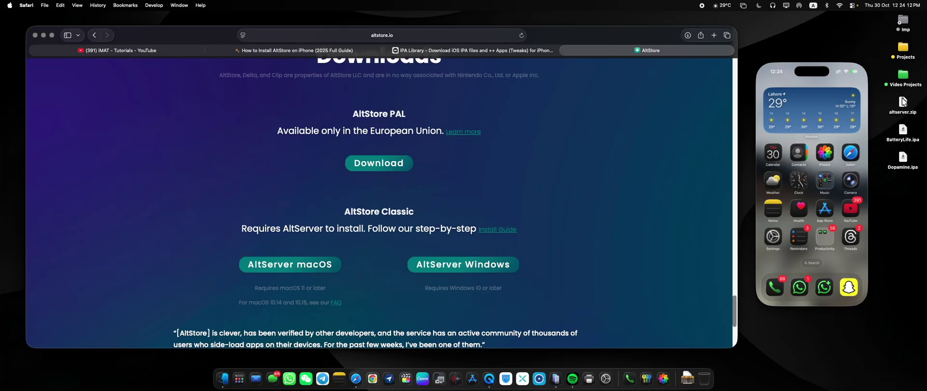
# - Extract altserver.zip on the desktop and move the extracted AltServer app to the Applications folder
pyautogui.click(902, 102)
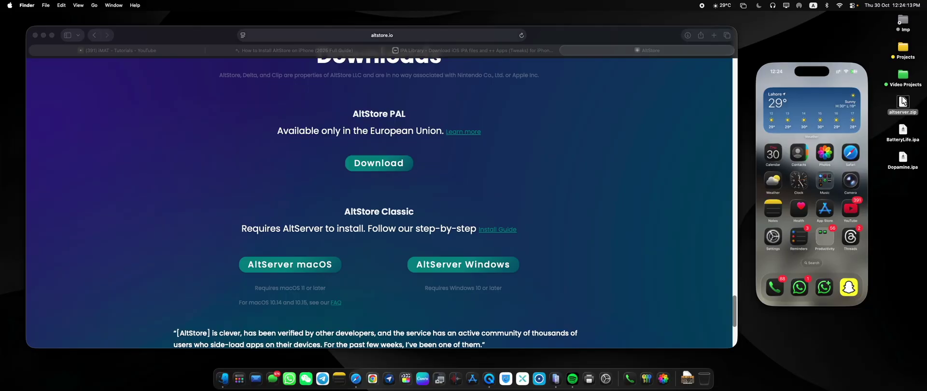
pyautogui.doubleClick(903, 101)
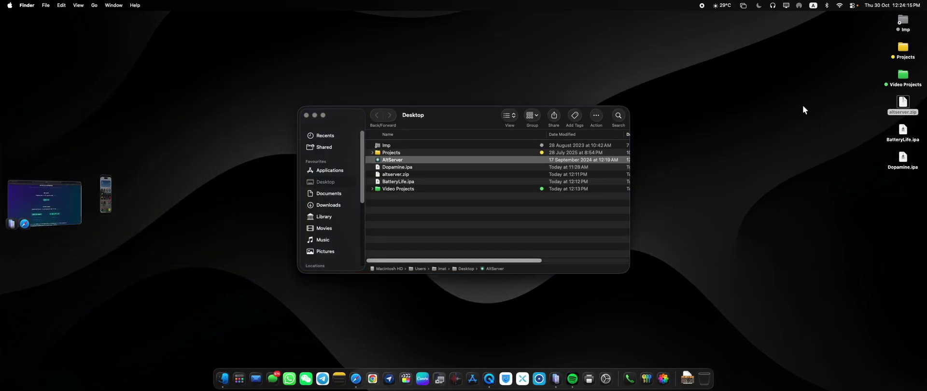
pyautogui.rightClick(381, 159)
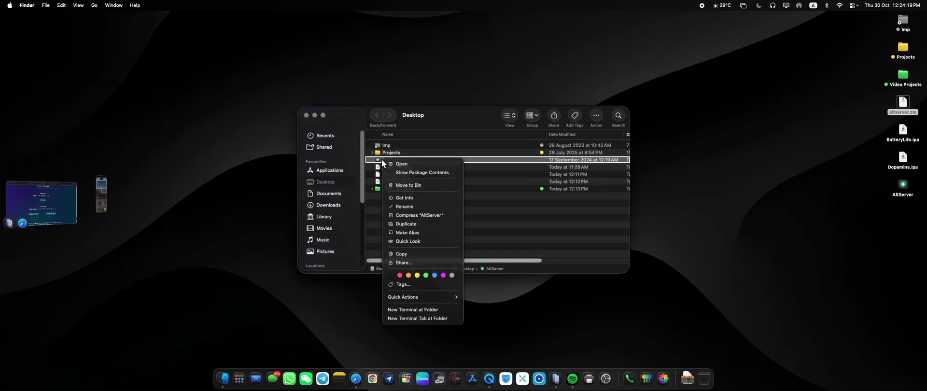
pyautogui.click(376, 163)
pyautogui.moveTo(377, 163); pyautogui.dragTo(343, 173)
# - Search the installed applications for "altserver" and launch AltServer
pyautogui.click(239, 378)
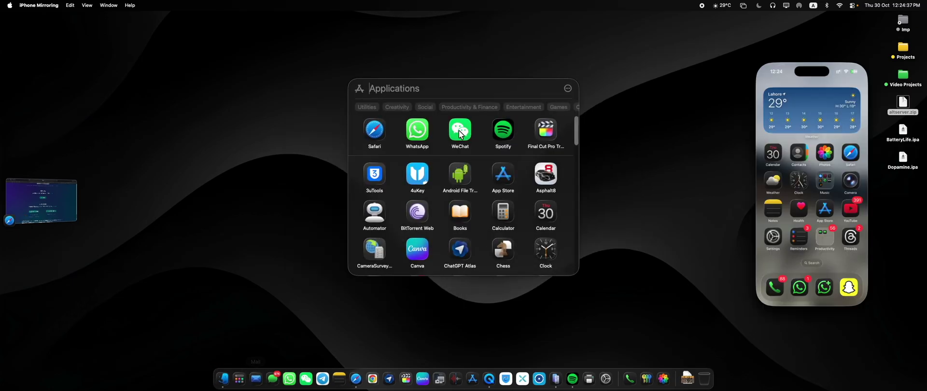
pyautogui.write('altserver')
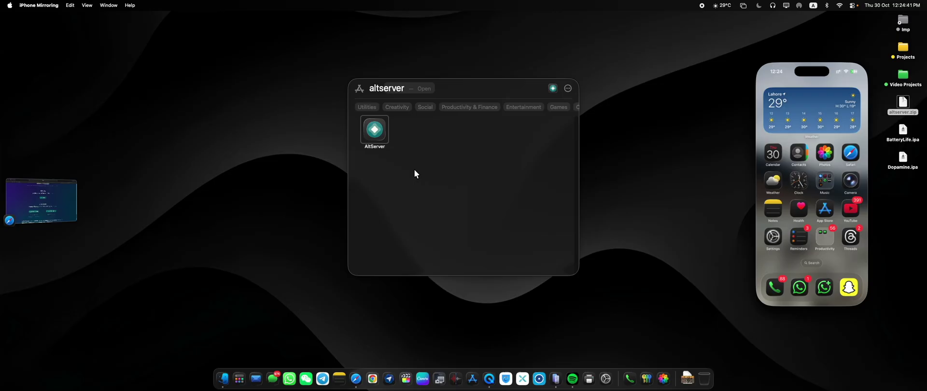
pyautogui.click(380, 129)
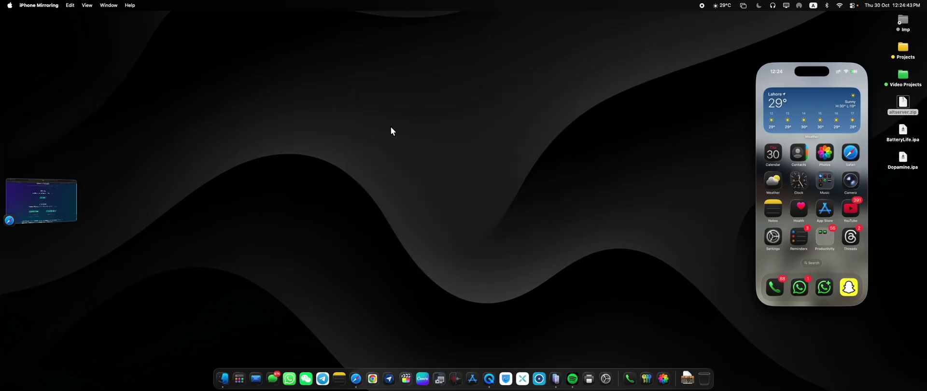
pyautogui.click(488, 160)
pyautogui.click(484, 152)
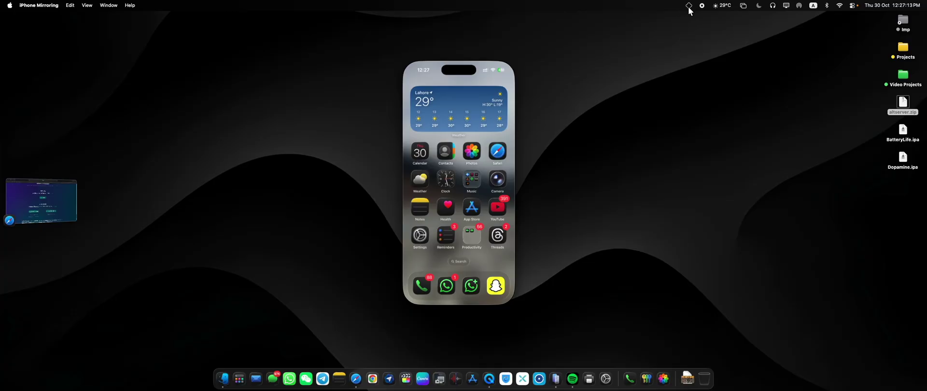
# - Look through AltServer's options to find the Install AltStore command
pyautogui.click(688, 6)
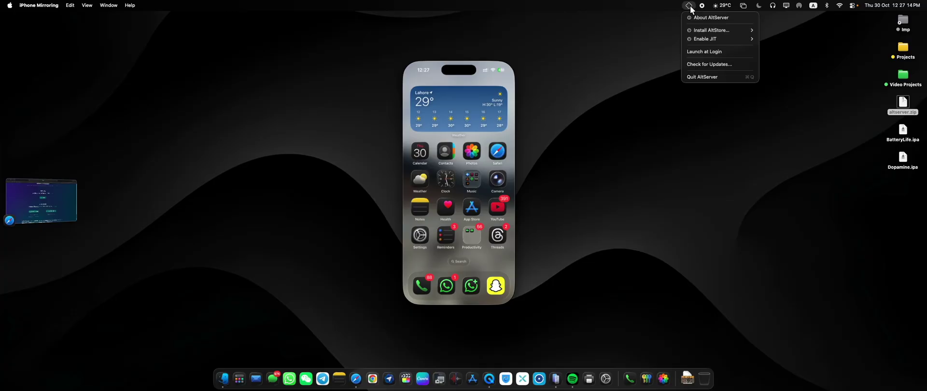
pyautogui.click(505, 71)
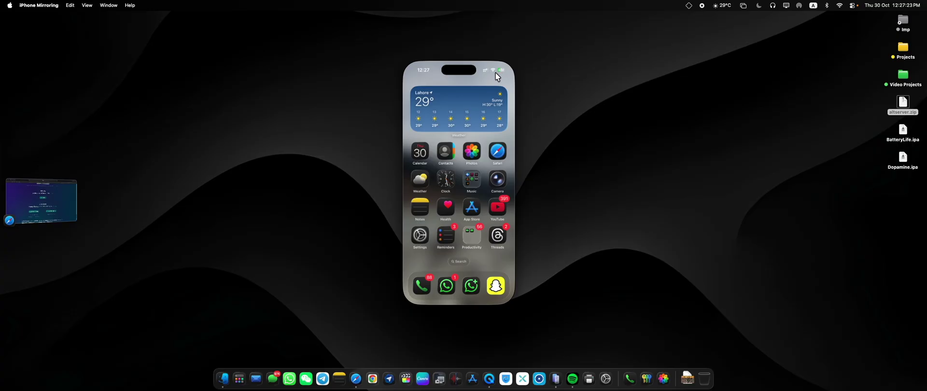
pyautogui.click(689, 6)
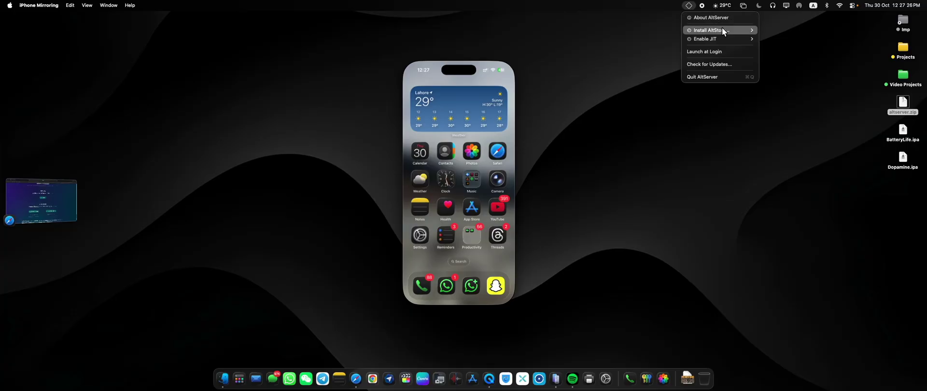
pyautogui.moveTo(723, 30)
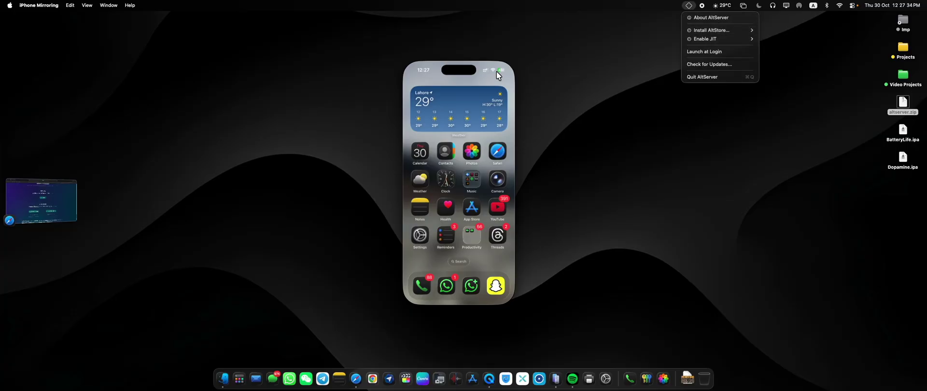
# - Check which Wi-Fi network the Mac and the iPhone are using, and return the iPhone to its home screen
pyautogui.click(839, 5)
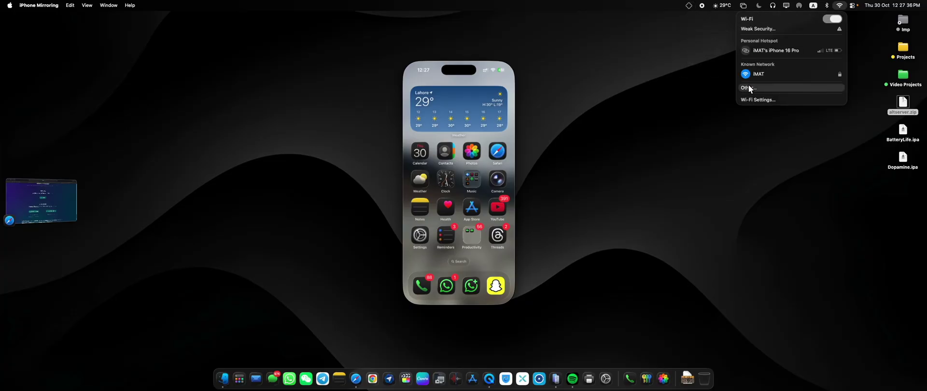
pyautogui.click(495, 74)
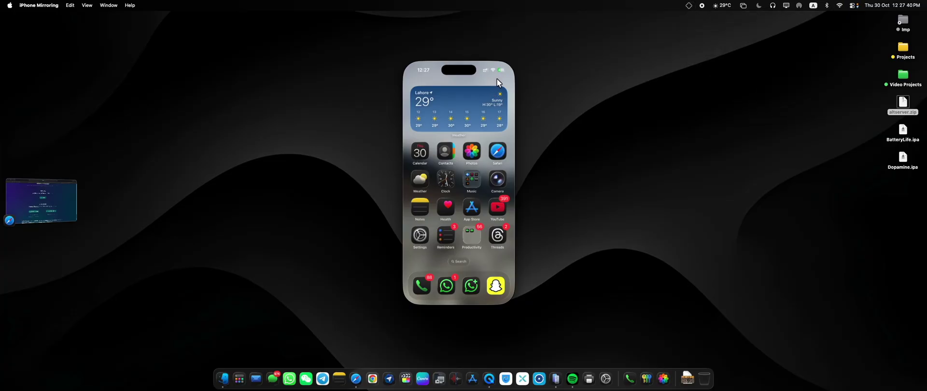
pyautogui.click(420, 235)
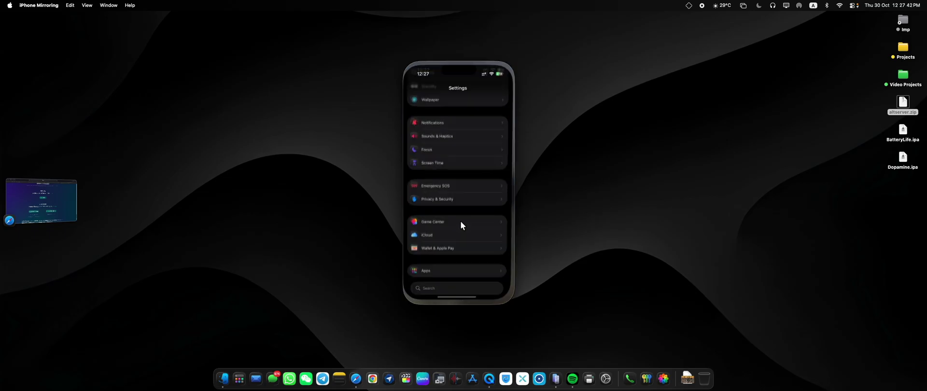
pyautogui.scroll(10, 465, 159)
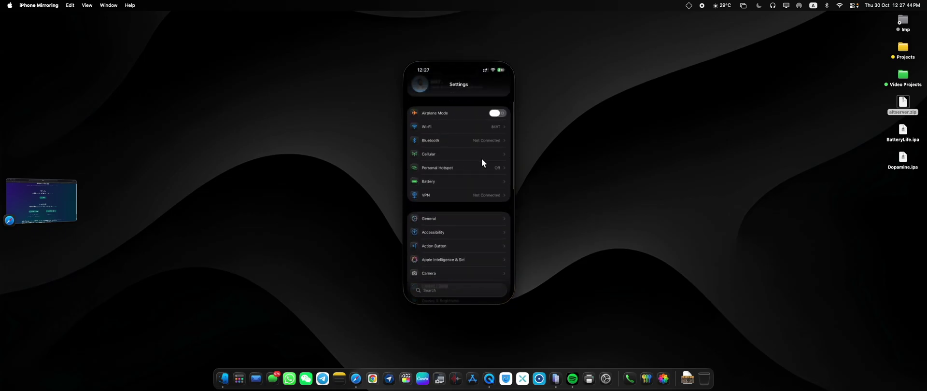
pyautogui.press('super+1')
# - Install AltStore on the iPhone 16 Pro through AltServer, entering the Apple ID e-mail and the account password
pyautogui.click(689, 6)
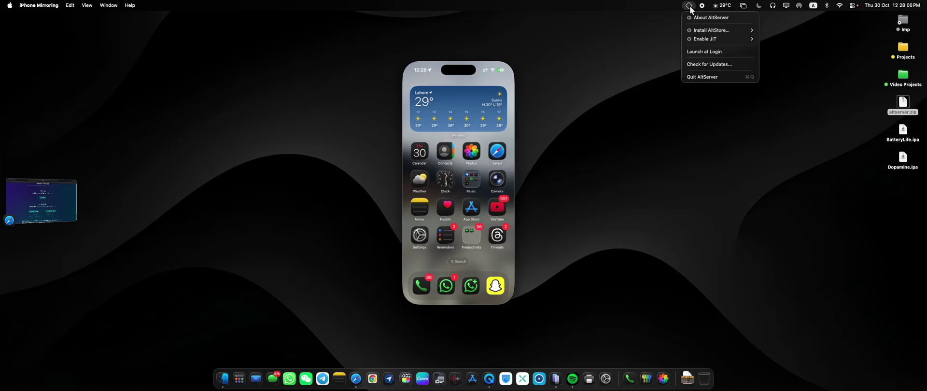
pyautogui.moveTo(738, 30)
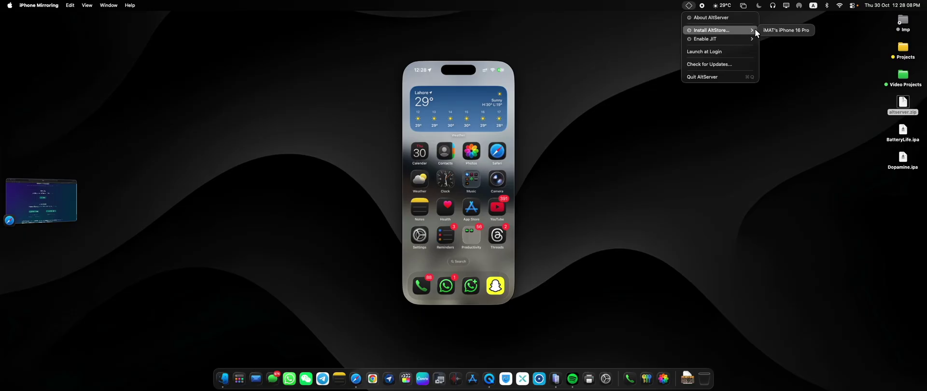
pyautogui.click(769, 30)
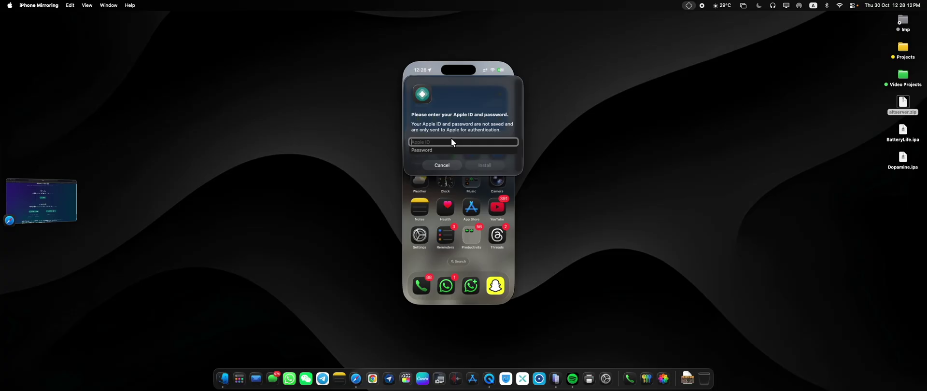
pyautogui.moveTo(461, 83); pyautogui.dragTo(597, 92)
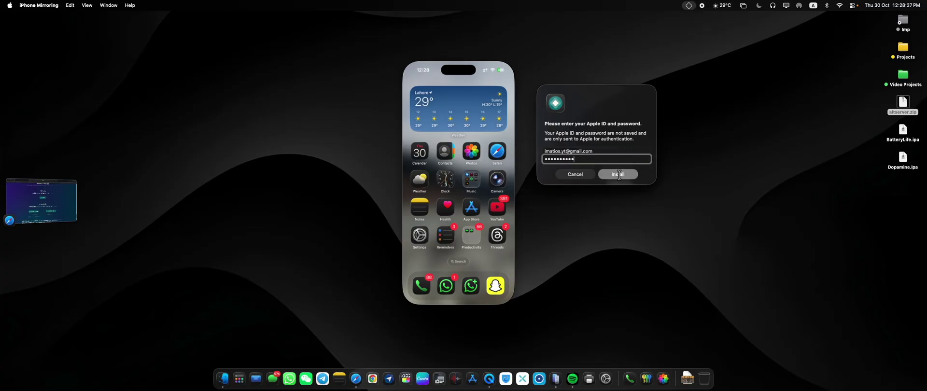
pyautogui.click(619, 174)
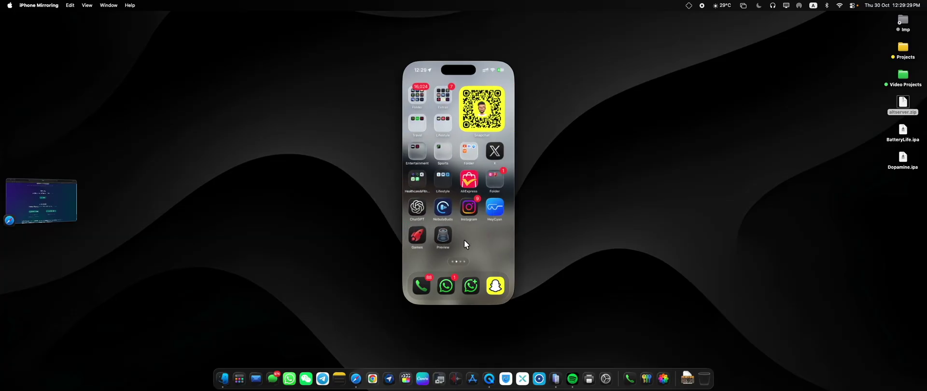
# - Try to open AltStore from the iPhone's App Library, dismiss the alert and return to the home screen
pyautogui.hscroll(3, 464, 239)
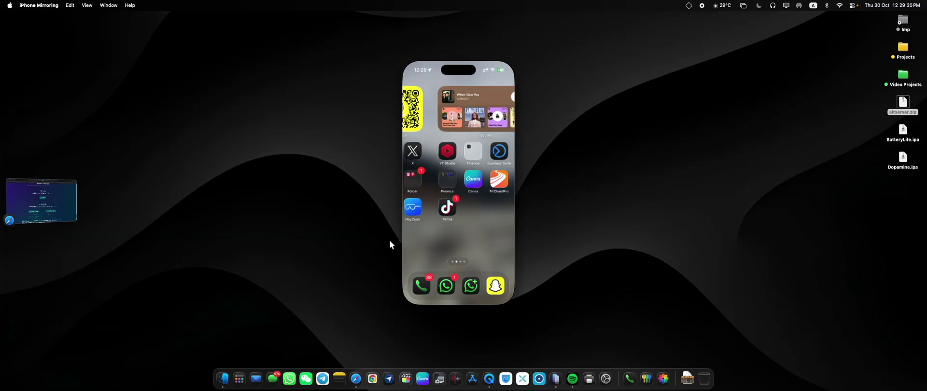
pyautogui.hscroll(2, 409, 236)
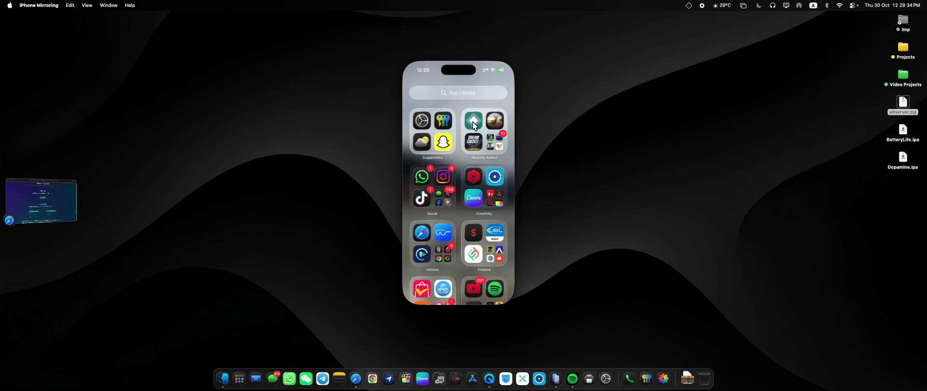
pyautogui.click(473, 125)
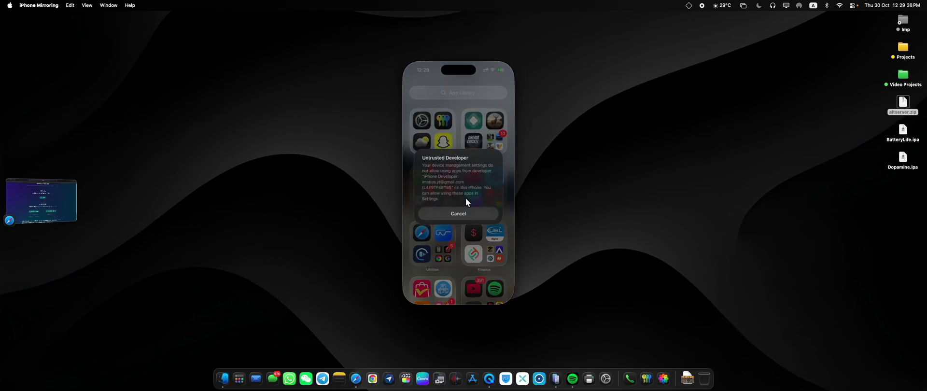
pyautogui.click(457, 213)
pyautogui.press('super+1')
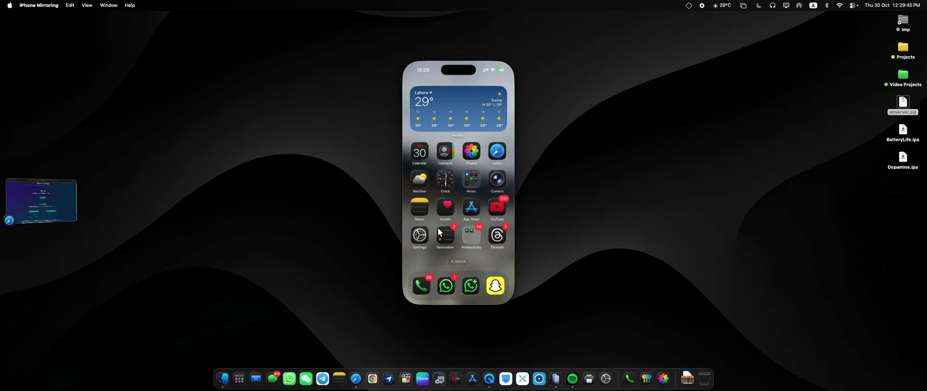
# - Trust the Apple ID's developer apps under VPN & Device Management in the iPhone's General settings, and return to the main Settings list
pyautogui.click(418, 236)
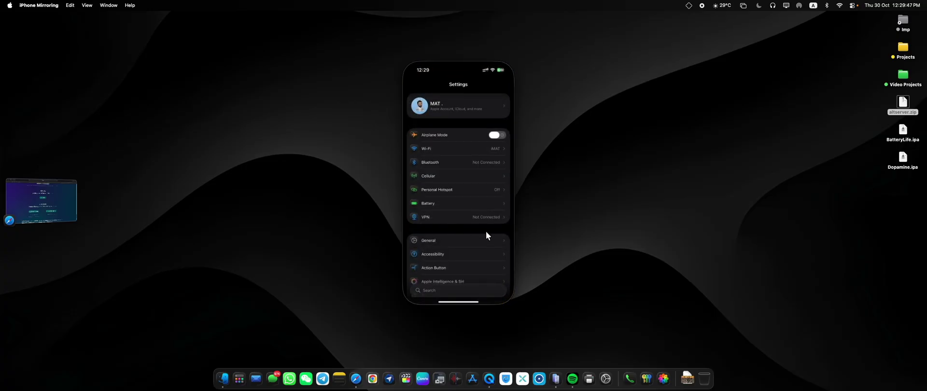
pyautogui.click(449, 254)
pyautogui.scroll(-5, 449, 253)
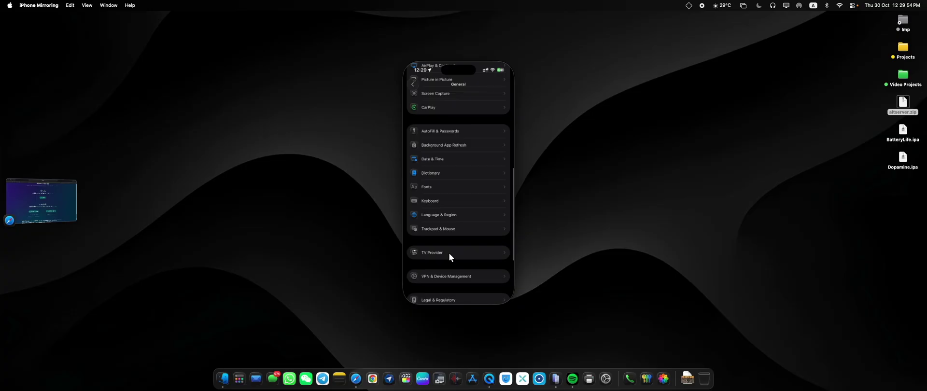
pyautogui.click(453, 240)
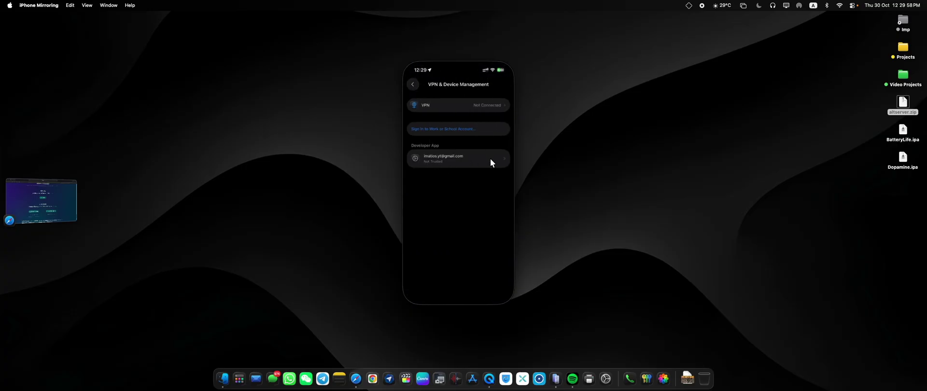
pyautogui.click(456, 159)
pyautogui.click(458, 130)
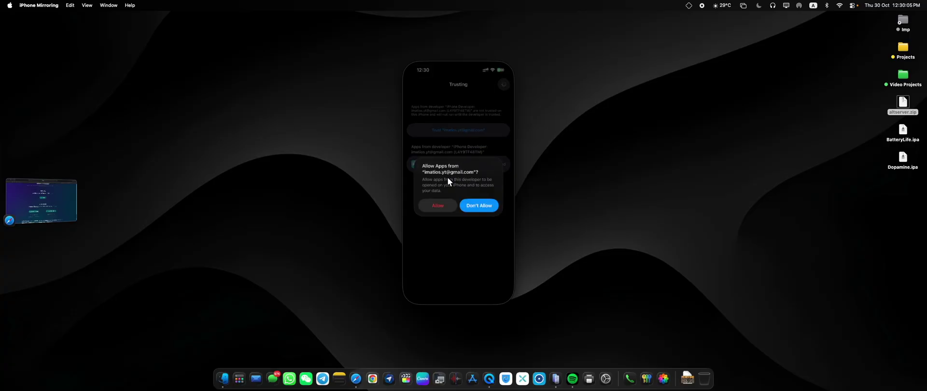
pyautogui.click(439, 206)
pyautogui.click(414, 85)
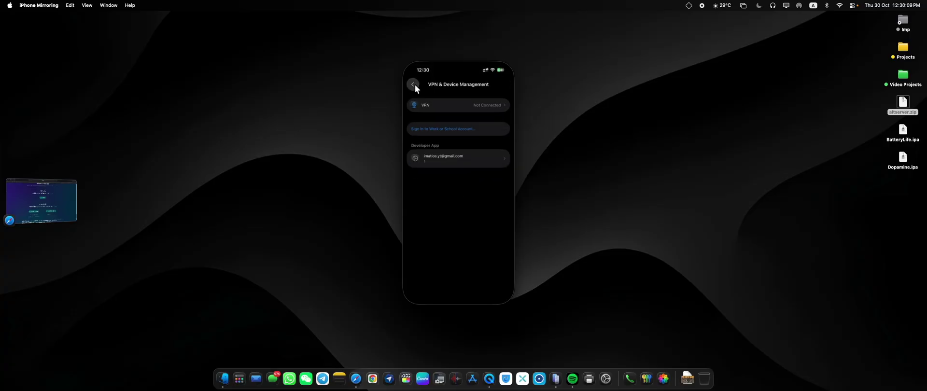
pyautogui.click(415, 85)
pyautogui.click(415, 85)
# - Enable Developer Mode under the iPhone's Privacy & Security settings, restart the device and reconnect the iPhone mirroring
pyautogui.scroll(-3, 484, 218)
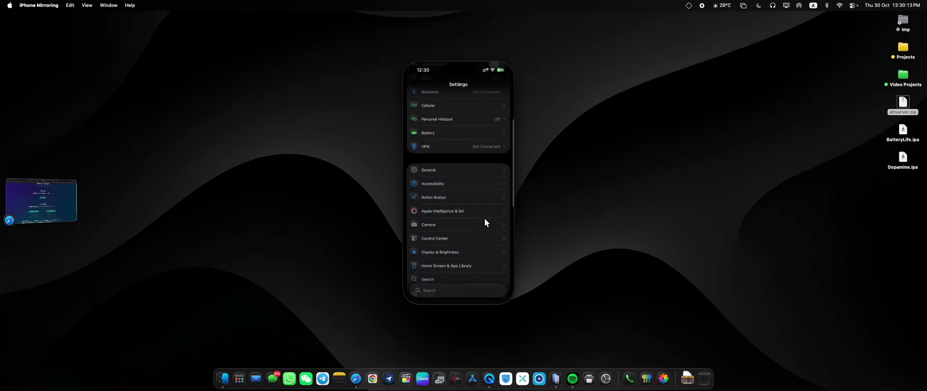
pyautogui.scroll(-10, 484, 219)
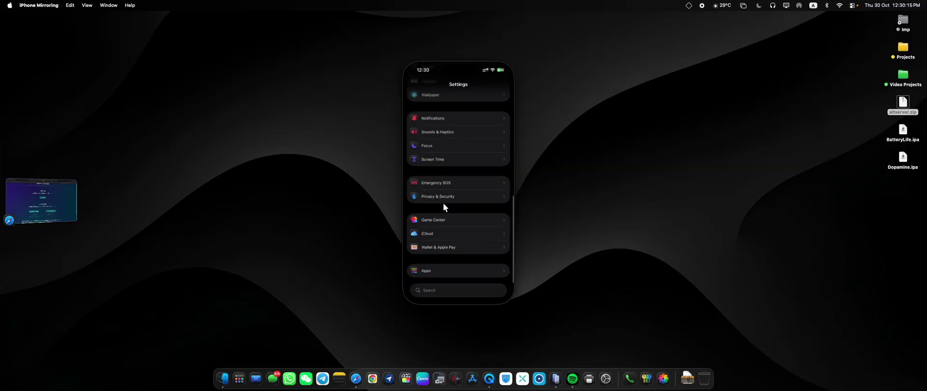
pyautogui.click(446, 195)
pyautogui.scroll(-3, 461, 212)
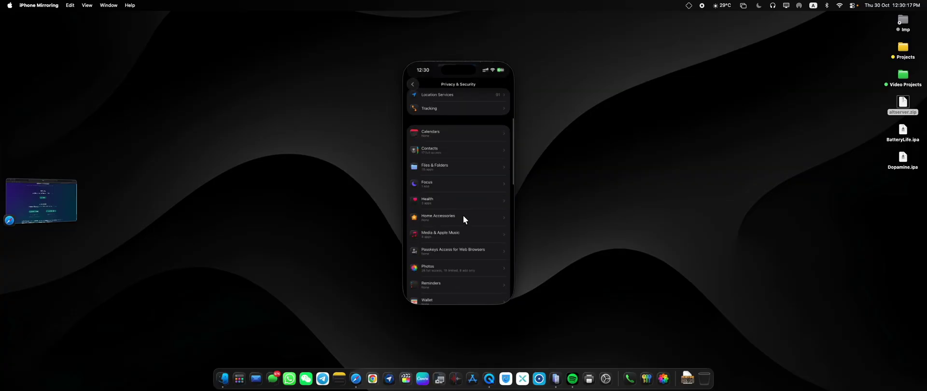
pyautogui.scroll(-10, 463, 217)
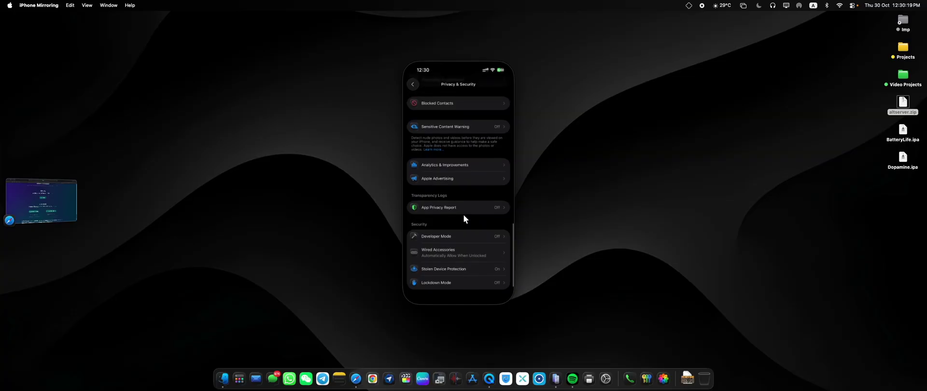
pyautogui.click(473, 236)
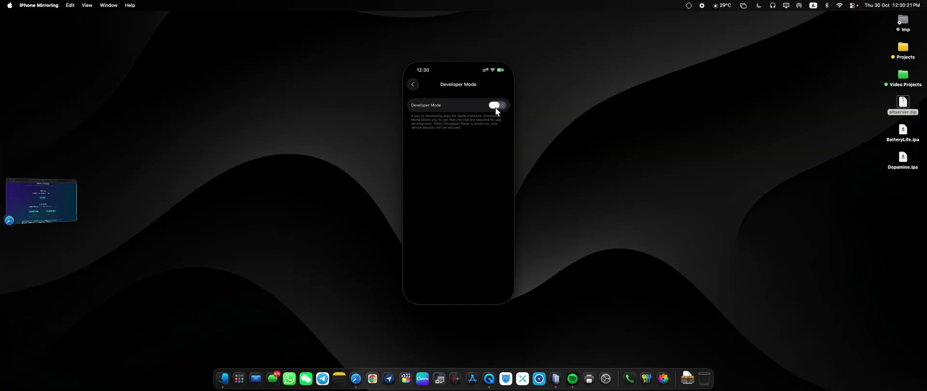
pyautogui.click(495, 107)
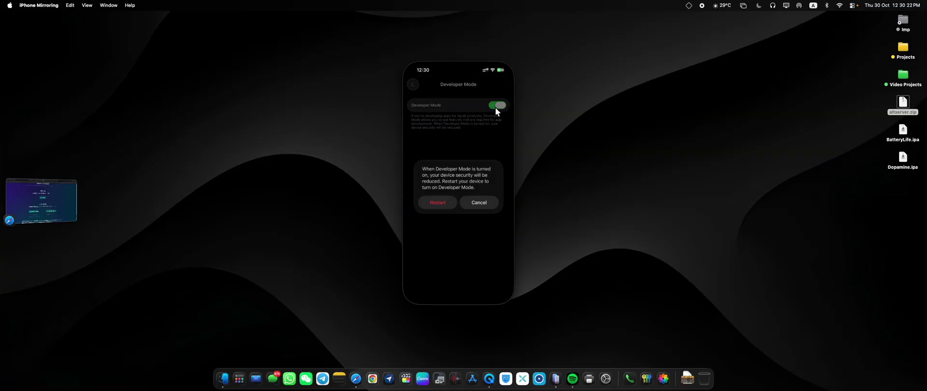
pyautogui.click(443, 201)
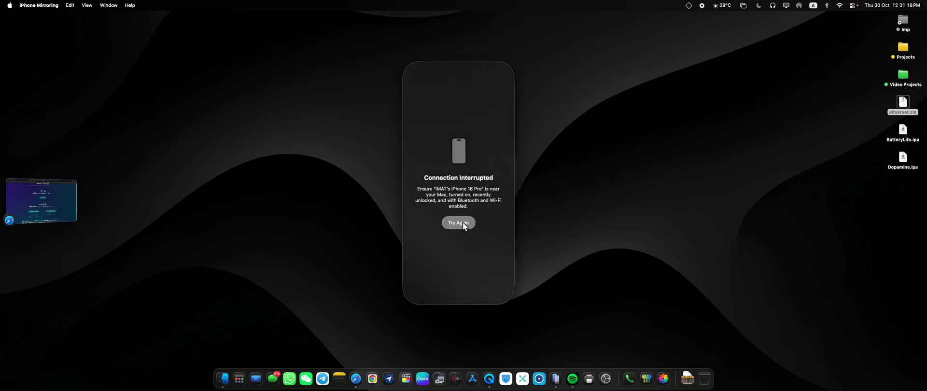
pyautogui.click(462, 222)
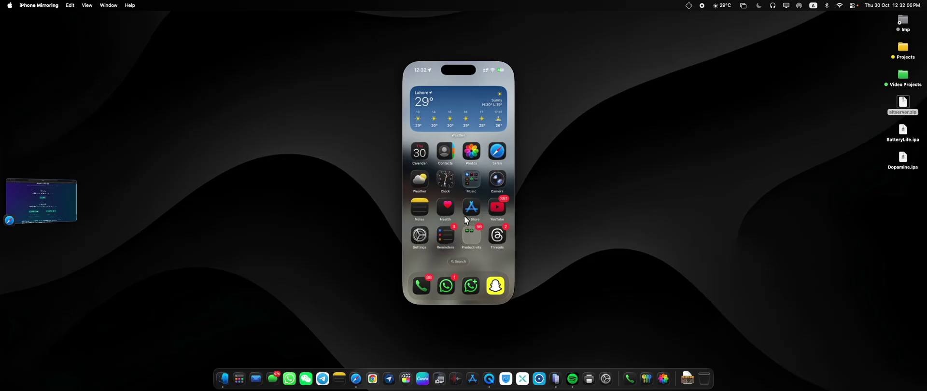
# - Open AltStore from the iPhone's App Library and allow it to find devices on local networks
pyautogui.moveTo(444, 255); pyautogui.dragTo(423, 239)
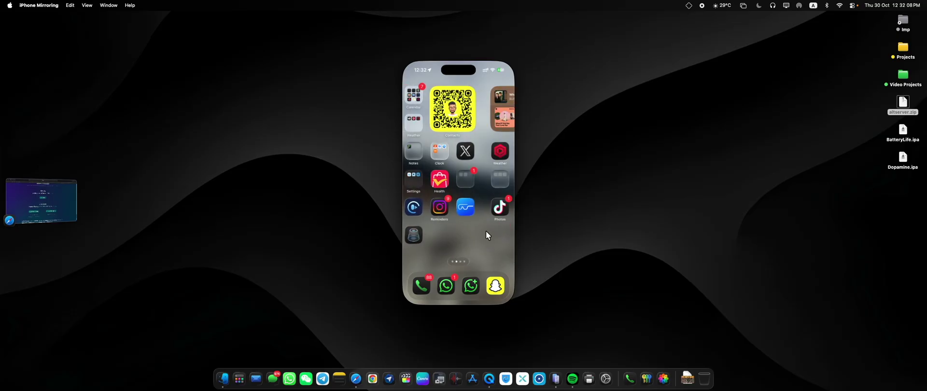
pyautogui.moveTo(486, 231); pyautogui.dragTo(369, 237)
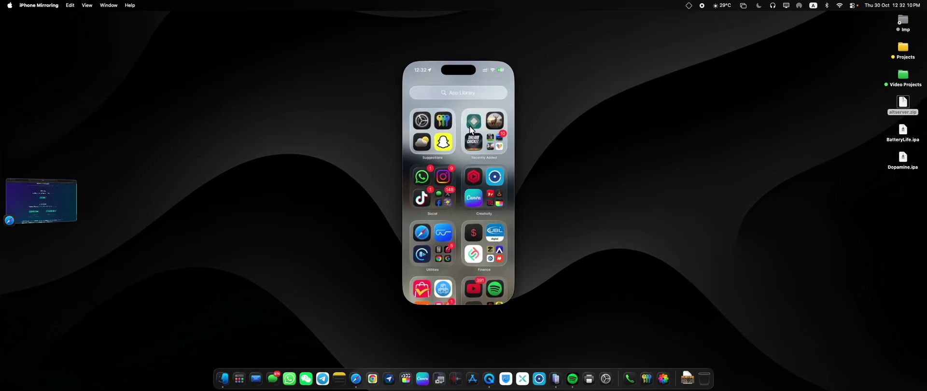
pyautogui.click(469, 126)
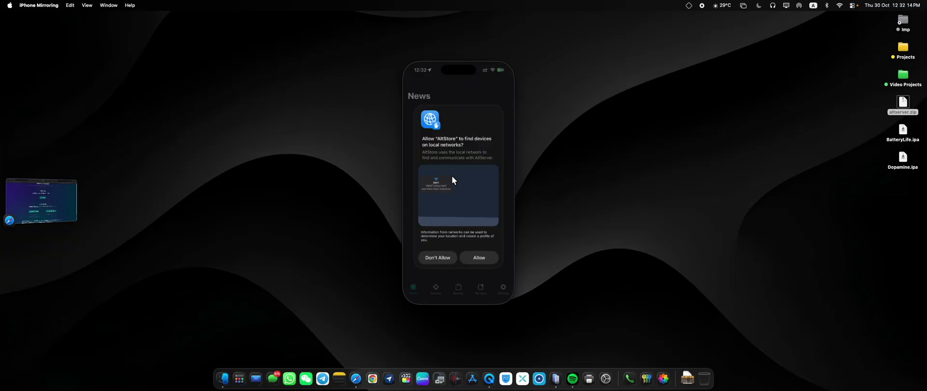
pyautogui.click(482, 257)
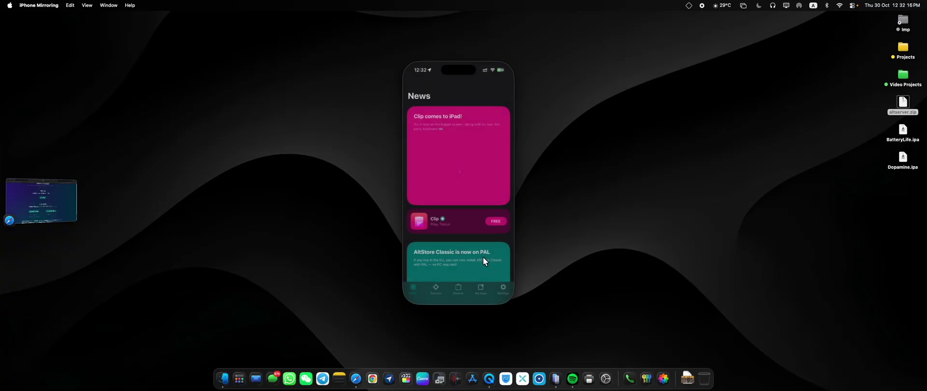
# - Look through AltStore's news feed and its Sources, Browse, My Apps and Settings pages
pyautogui.scroll(-5, 442, 241)
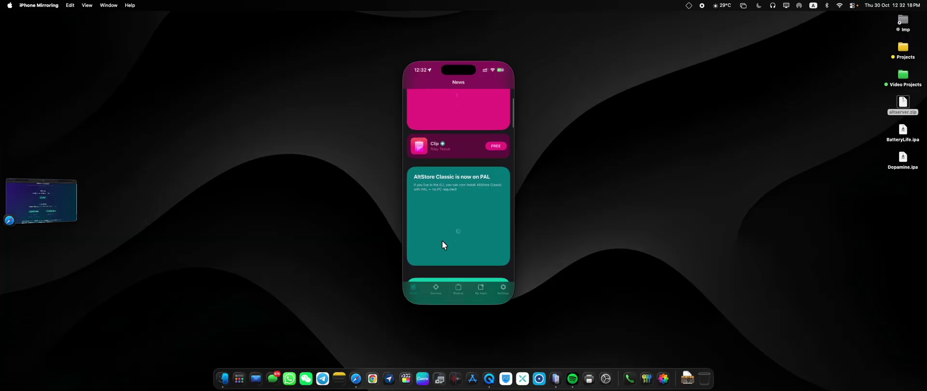
pyautogui.scroll(-10, 442, 244)
pyautogui.scroll(10, 441, 240)
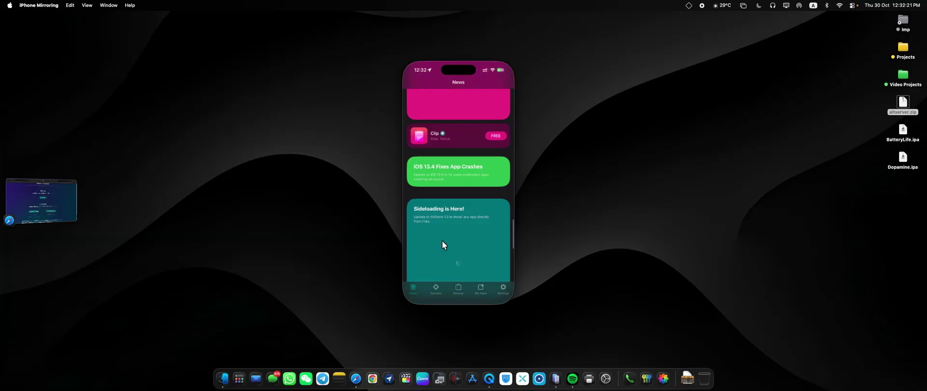
pyautogui.scroll(-15, 442, 241)
pyautogui.scroll(6, 439, 244)
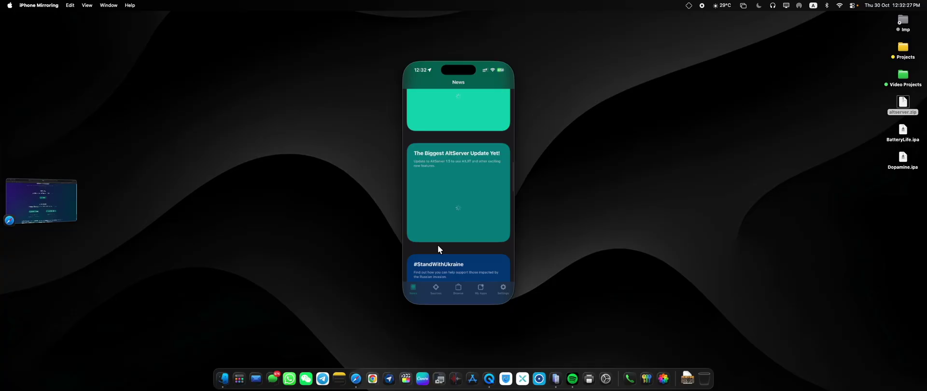
pyautogui.click(434, 287)
pyautogui.click(455, 287)
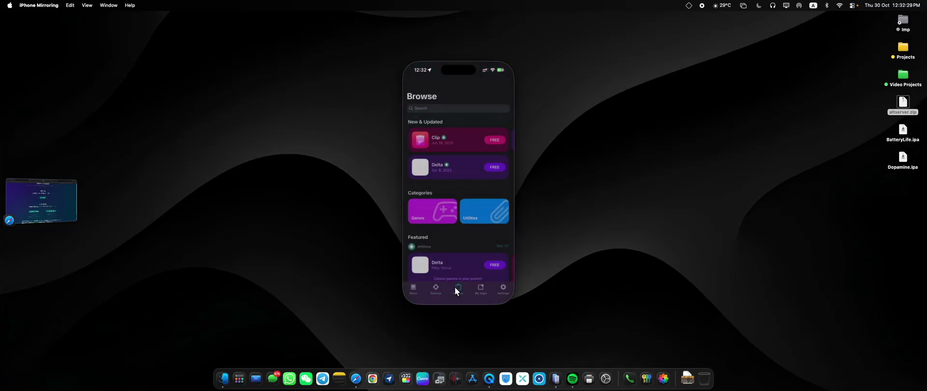
pyautogui.click(480, 287)
pyautogui.click(500, 287)
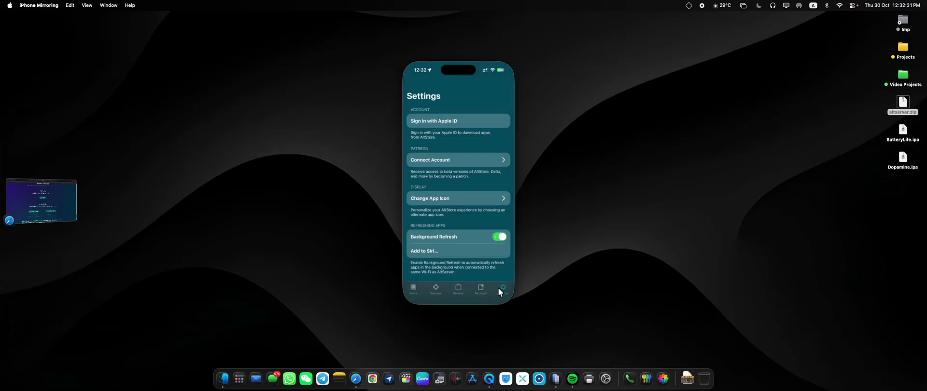
# - Check the file picker for adding apps in AltStore's My Apps, close it, and move BatteryLife.ipa nearer the mirrored iPhone
pyautogui.click(481, 287)
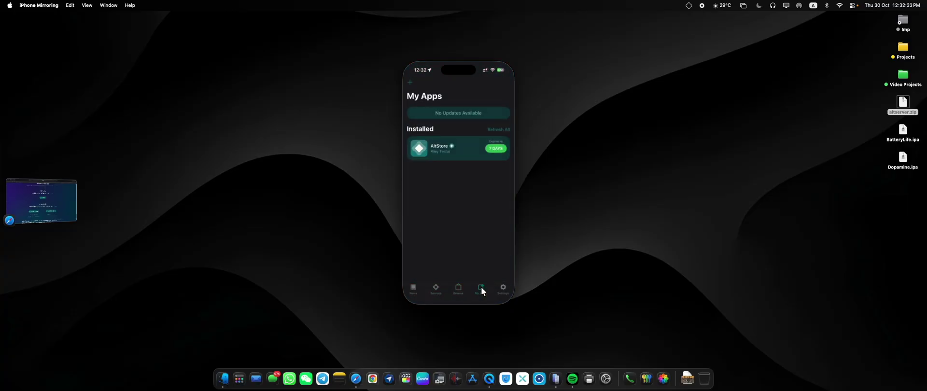
pyautogui.click(411, 82)
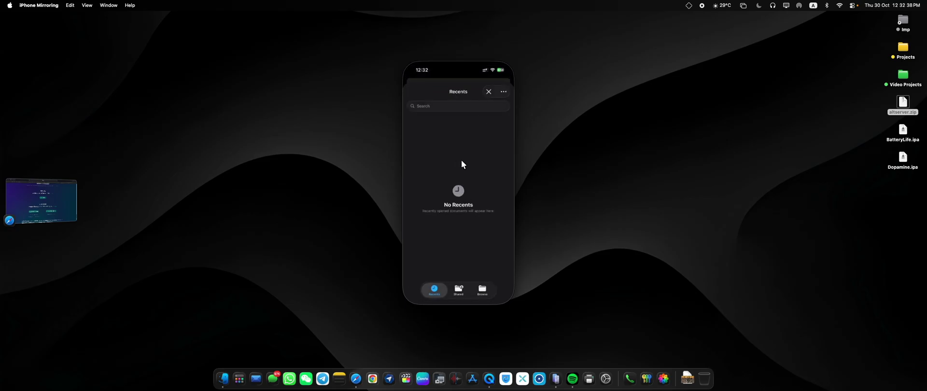
pyautogui.click(488, 91)
pyautogui.moveTo(901, 130); pyautogui.dragTo(637, 131)
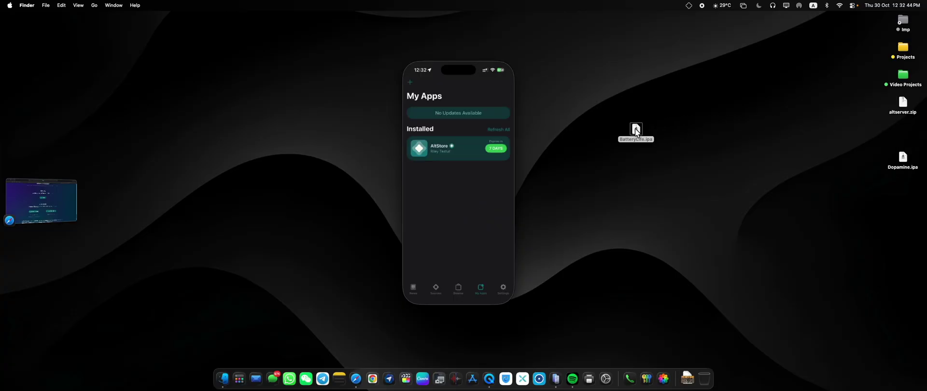
# - Switch to Safari and examine the apps and tweaks offered in iOS Ninja's IPA Library
pyautogui.click(48, 206)
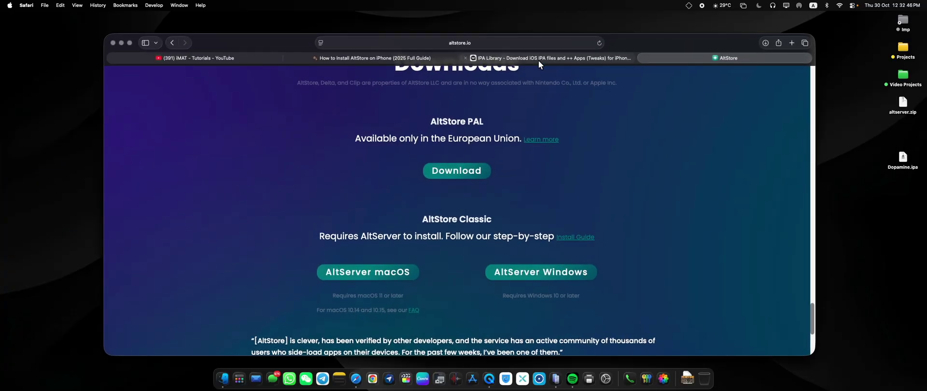
pyautogui.click(538, 59)
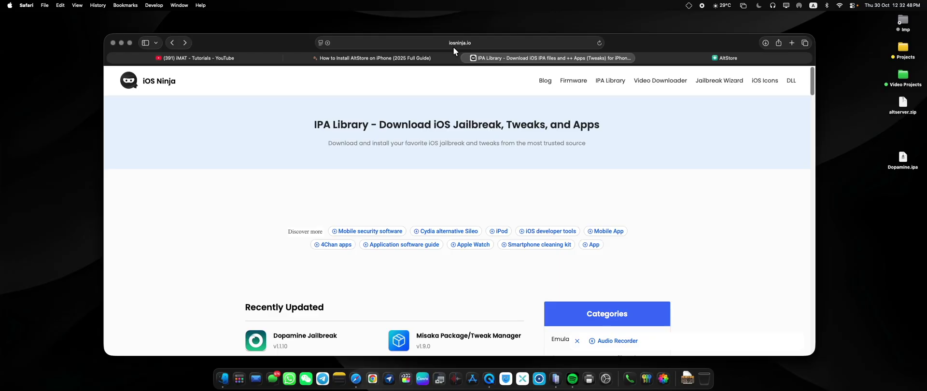
pyautogui.scroll(-10, 472, 193)
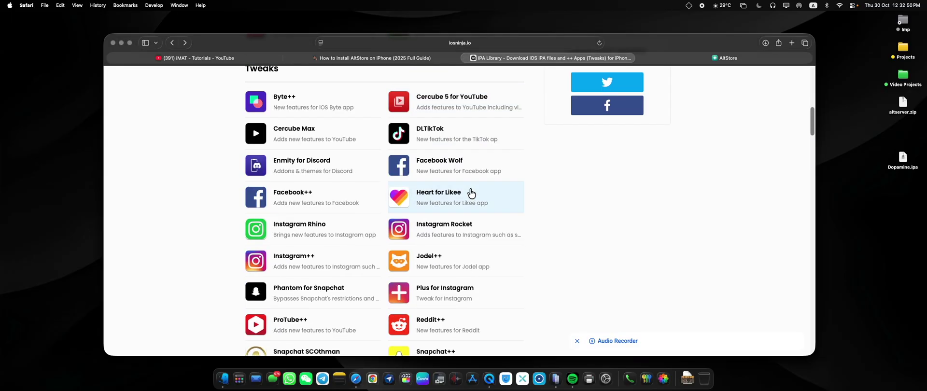
pyautogui.scroll(-5, 472, 193)
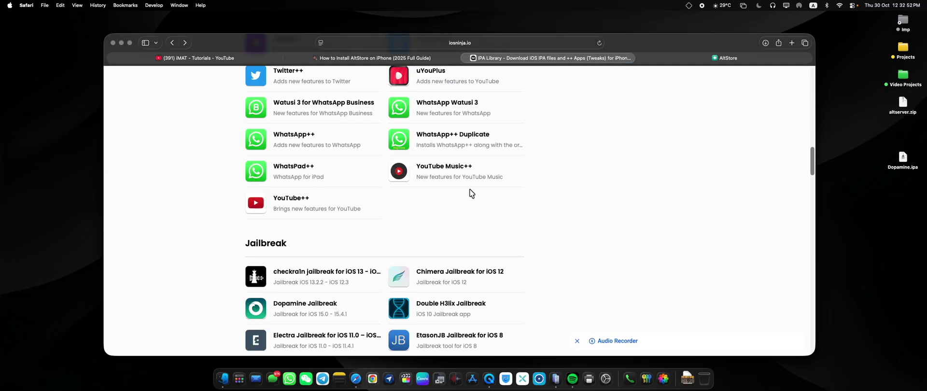
pyautogui.scroll(-18, 472, 193)
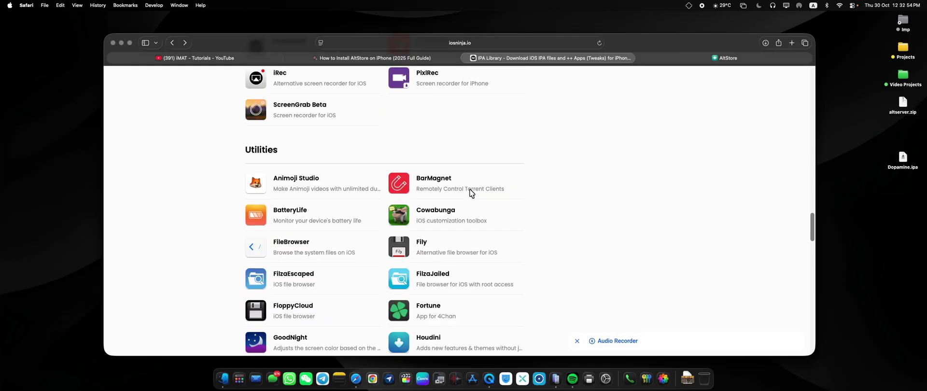
pyautogui.scroll(-20, 471, 193)
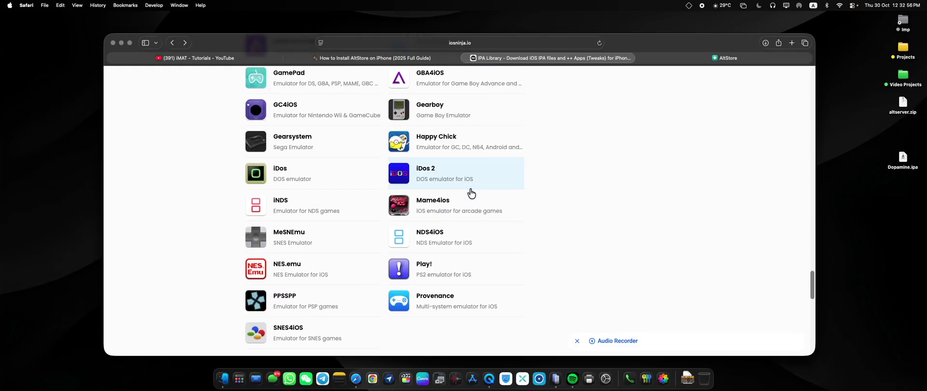
pyautogui.scroll(-10, 471, 193)
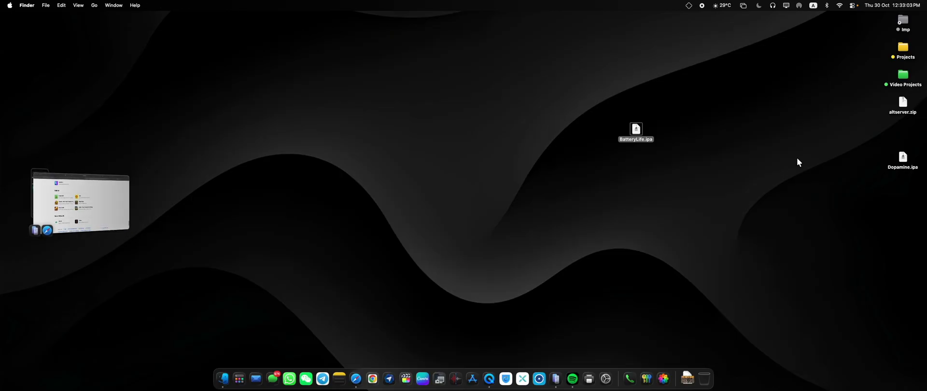
pyautogui.rightClick(635, 127)
pyautogui.moveTo(691, 138)
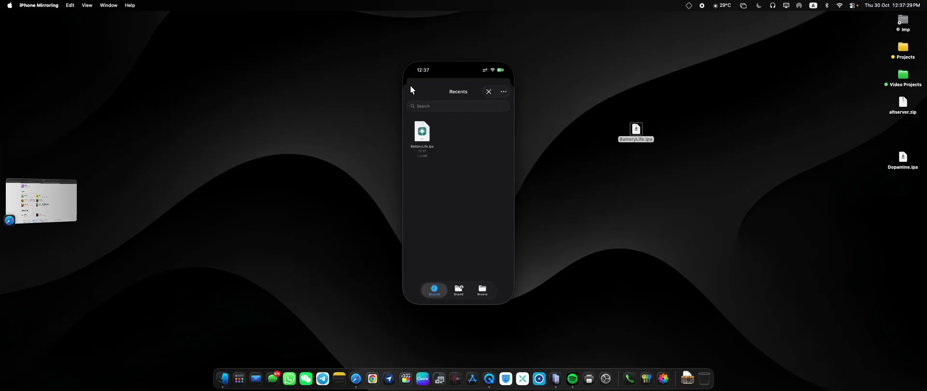
pyautogui.click(425, 130)
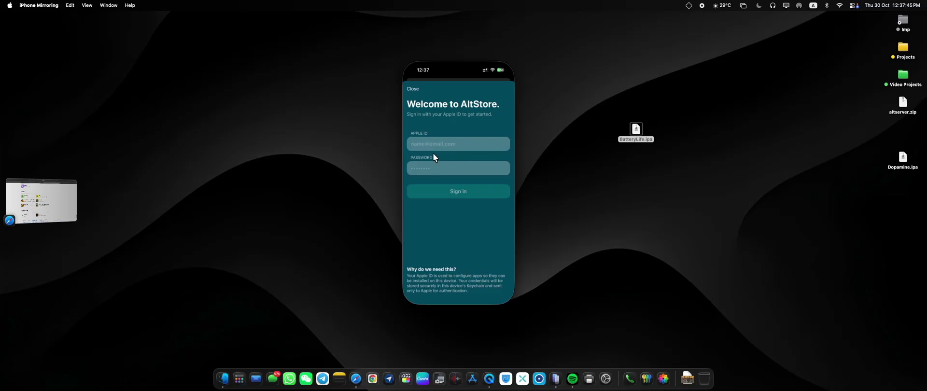
# - Sign in to AltStore with the Apple ID e-mail and the account password, and accept the How it works introduction
pyautogui.press('super+v')
pyautogui.press('Tab')
pyautogui.write('a')
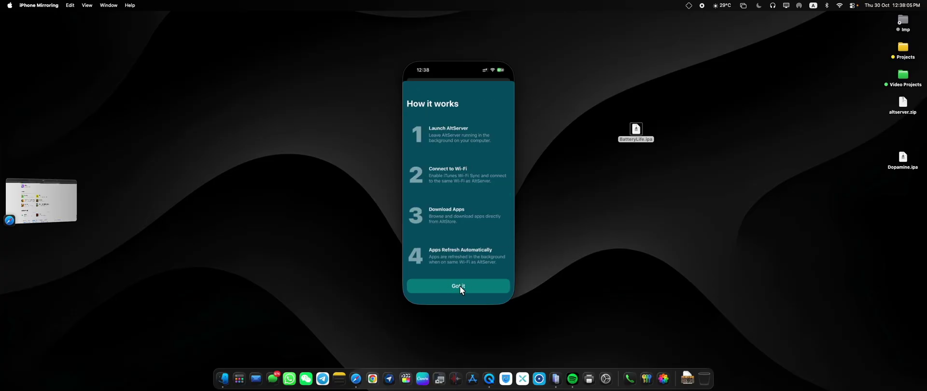
pyautogui.click(456, 286)
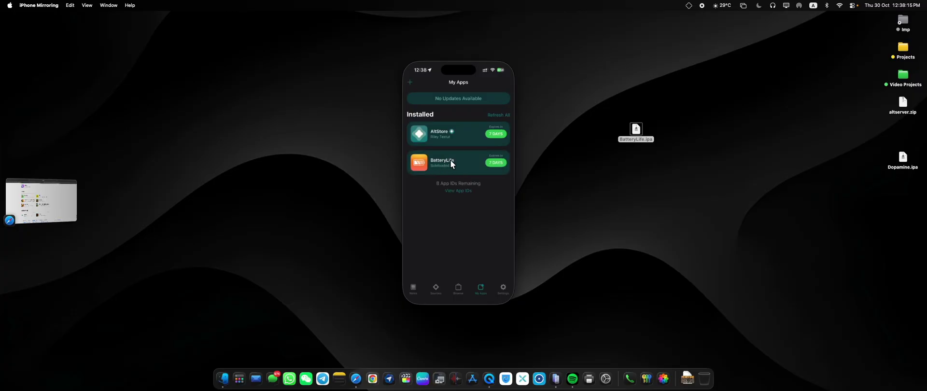
# - Leave AltStore and launch the sideloaded BatteryLife app from the iPhone's App Library
pyautogui.click(465, 302)
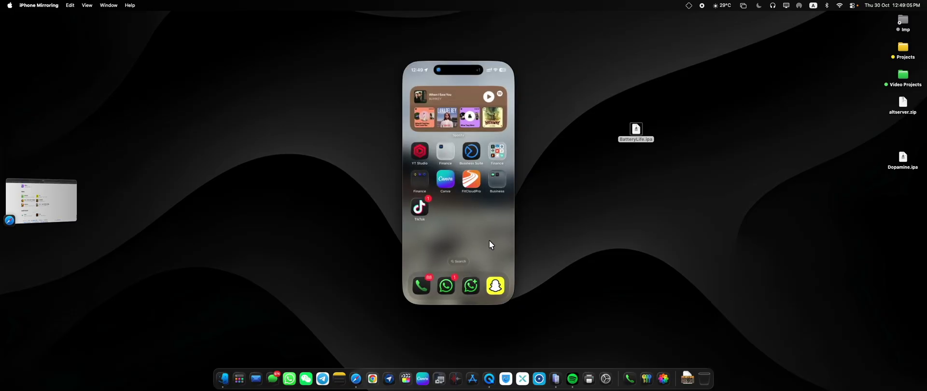
pyautogui.hscroll(10, 489, 241)
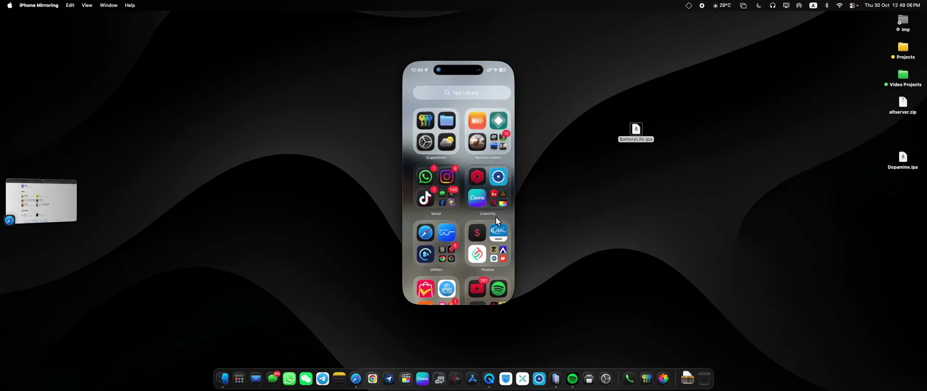
pyautogui.click(473, 121)
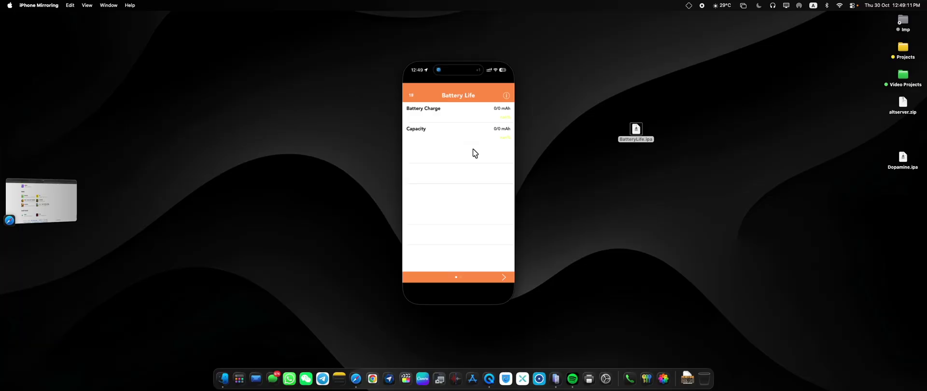
# - Switch to Safari and show the iMAT - Tutorials YouTube channel page
pyautogui.click(54, 212)
pyautogui.click(213, 59)
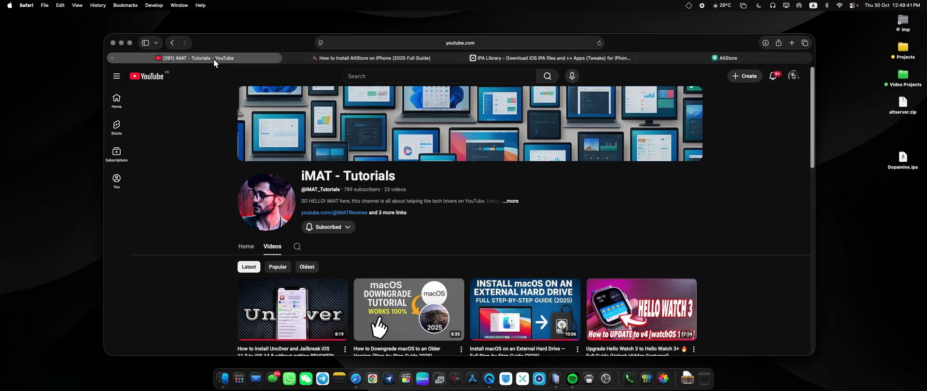